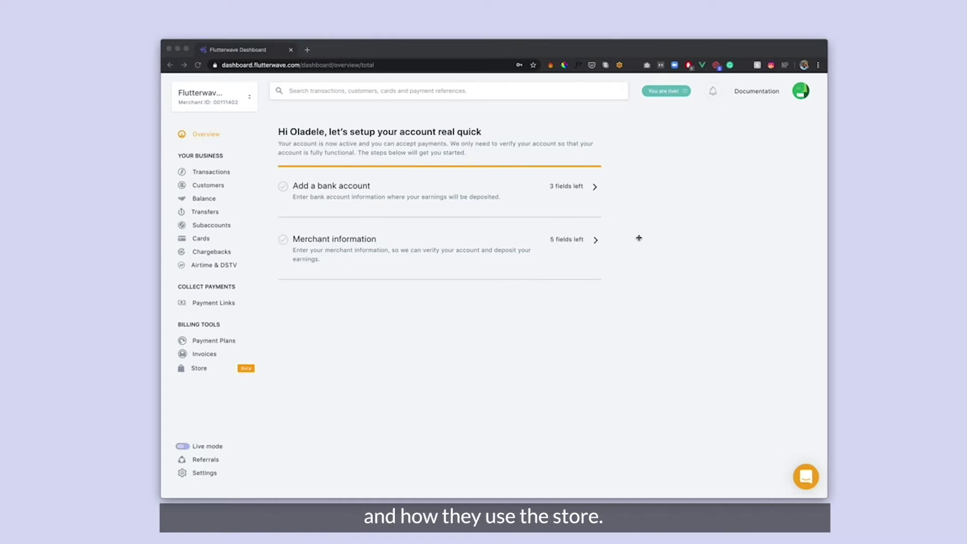
Begin store setup and rename the store to 'Drinks and Fun'
click(199, 368)
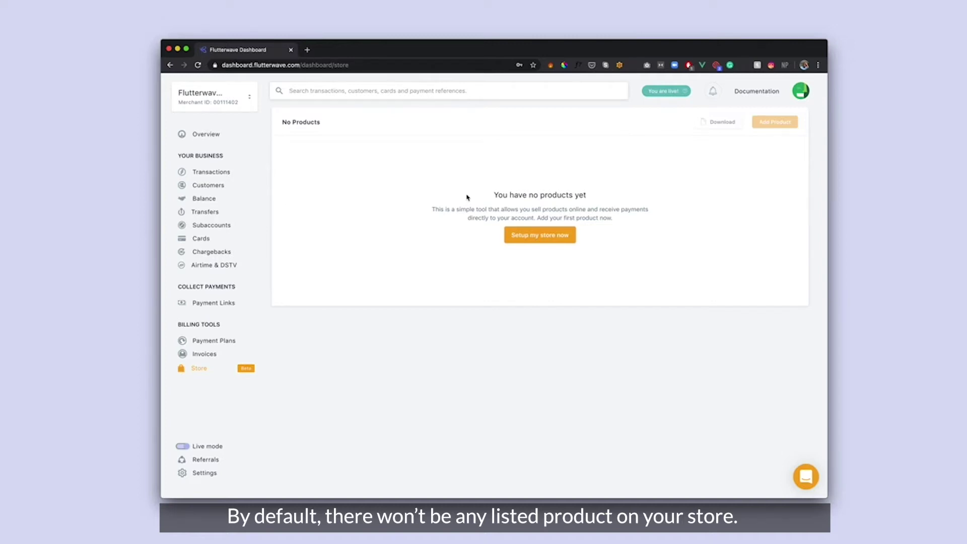
click(534, 234)
triple_click(508, 171)
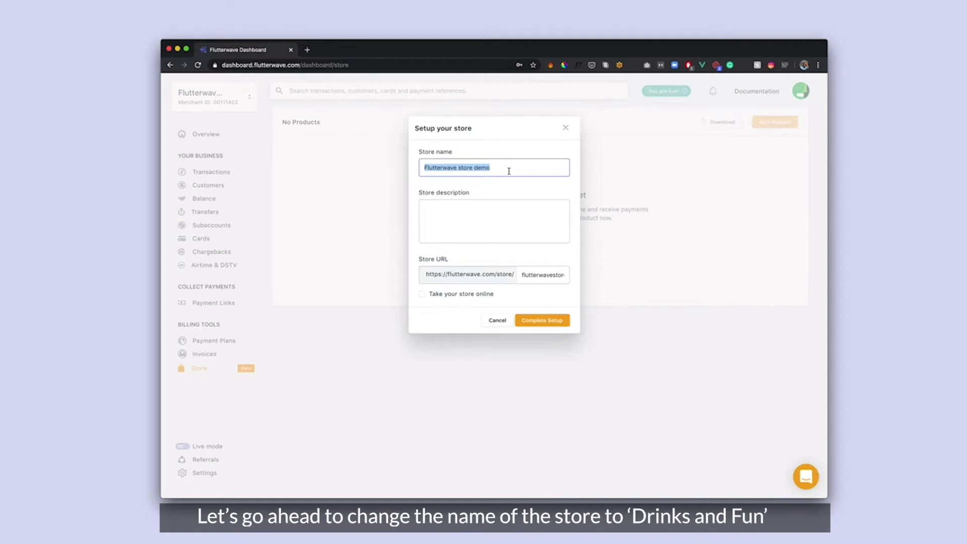
key(BackSpace)
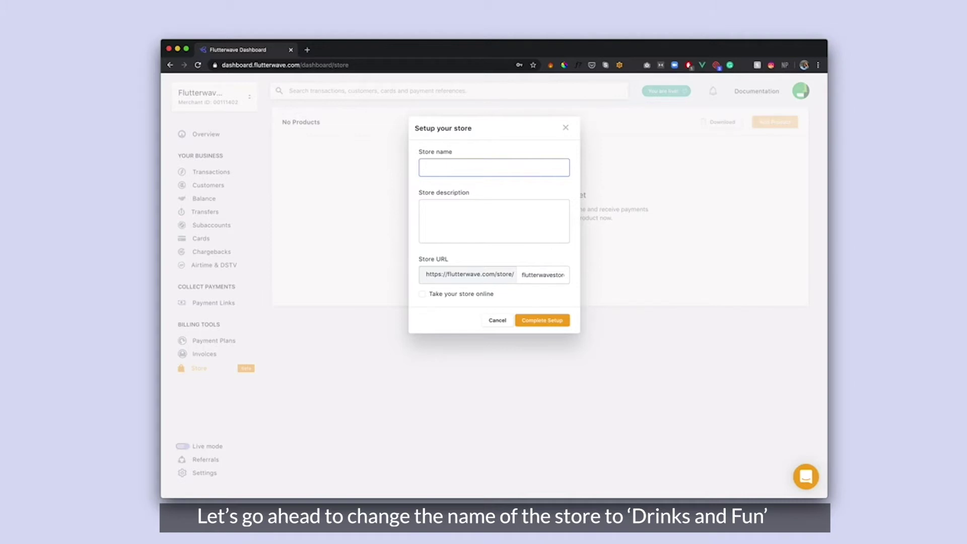
text(Drinks and Love)
key(BackSpace)
key(BackSpace)
key(BackSpace)
text(Fun)
Add the number-one drinks supplier description, set URL slug 'drinksandfun', and complete setup
click(508, 221)
text(DR)
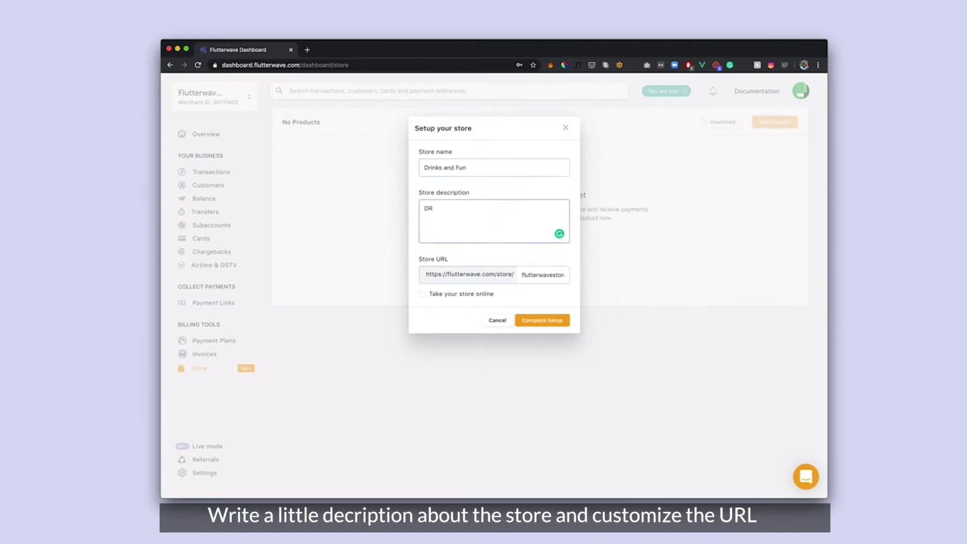
key(BackSpace)
text(rinks and fun is the number one supplier of drinks in the country.)
key(Tab)
text(drink)
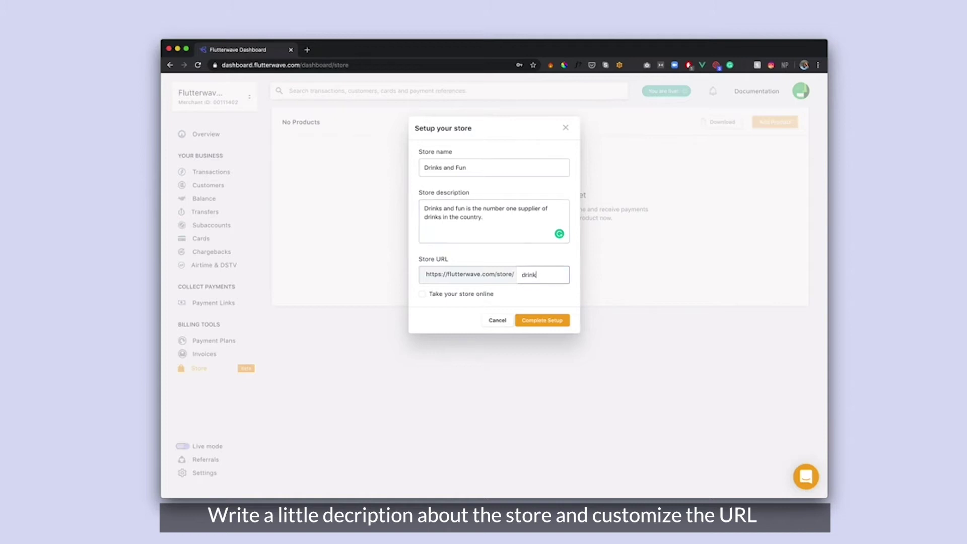
text(sandfun)
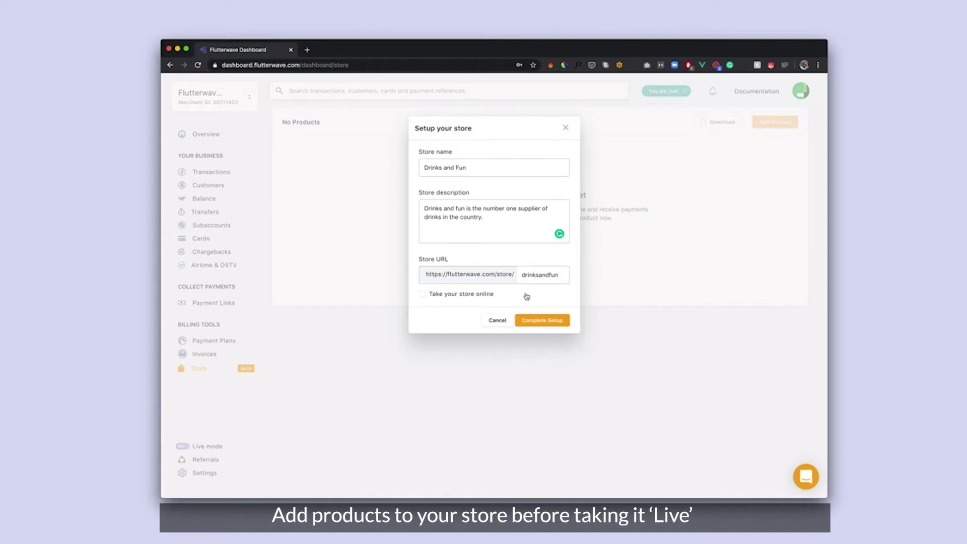
click(550, 324)
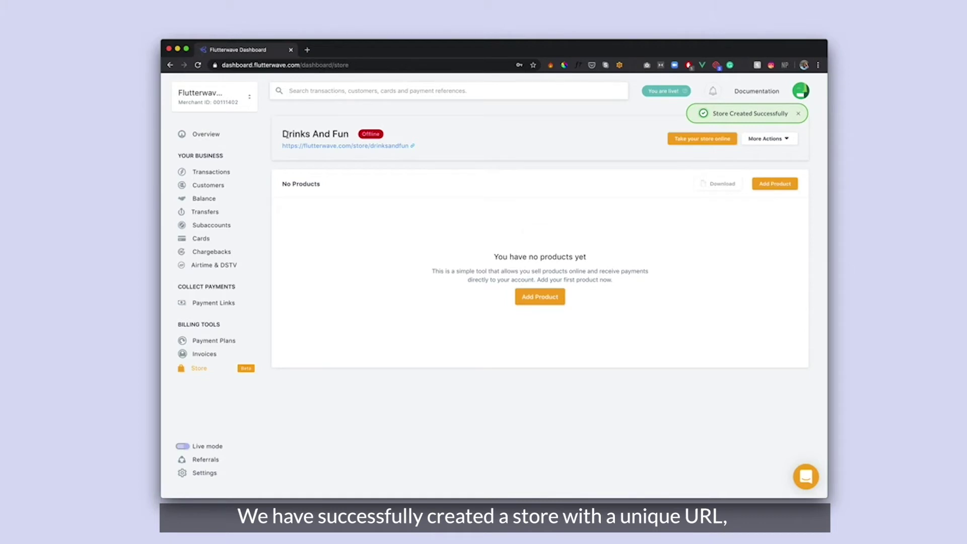
drag(283, 133, 349, 134)
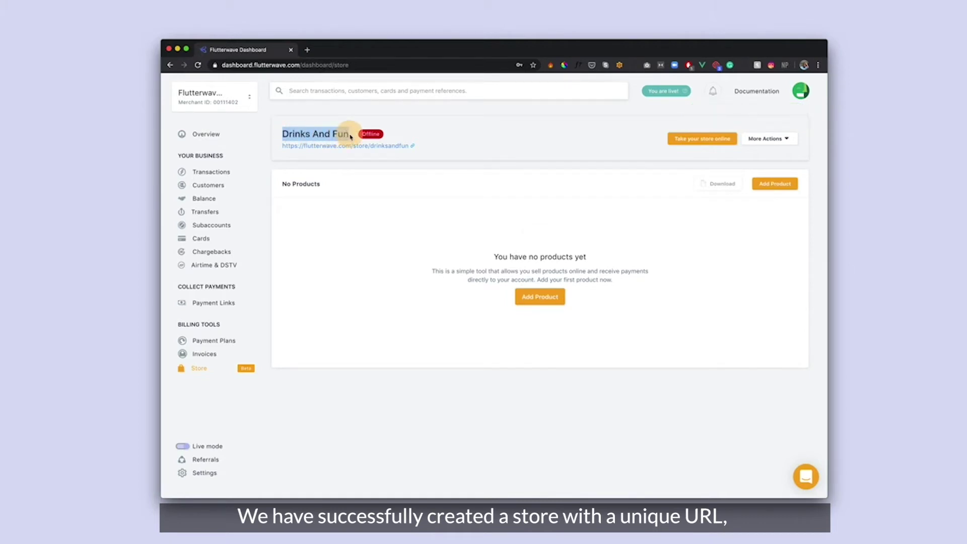
click(456, 136)
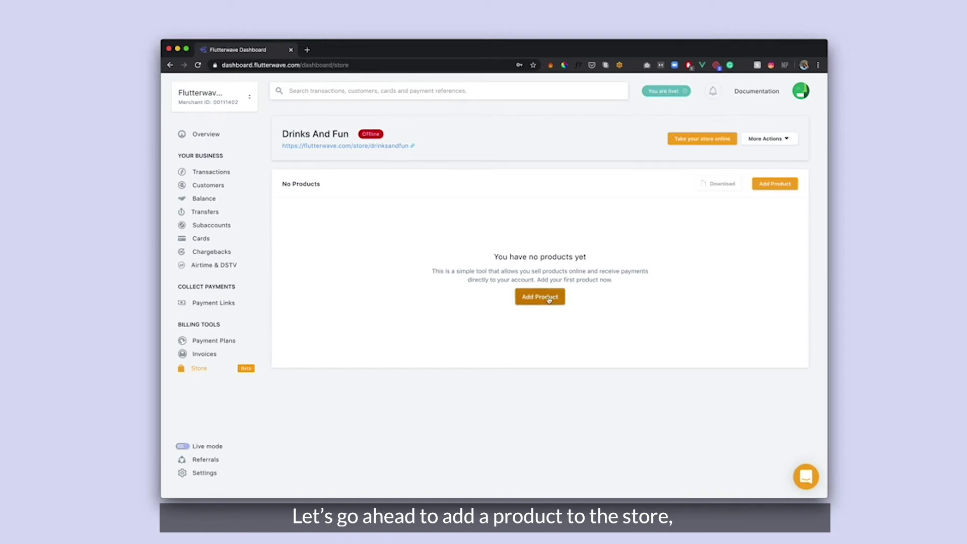
Add product Tigernut Milk at 1000 with description 'Milk that's made from tigernuts'
click(550, 298)
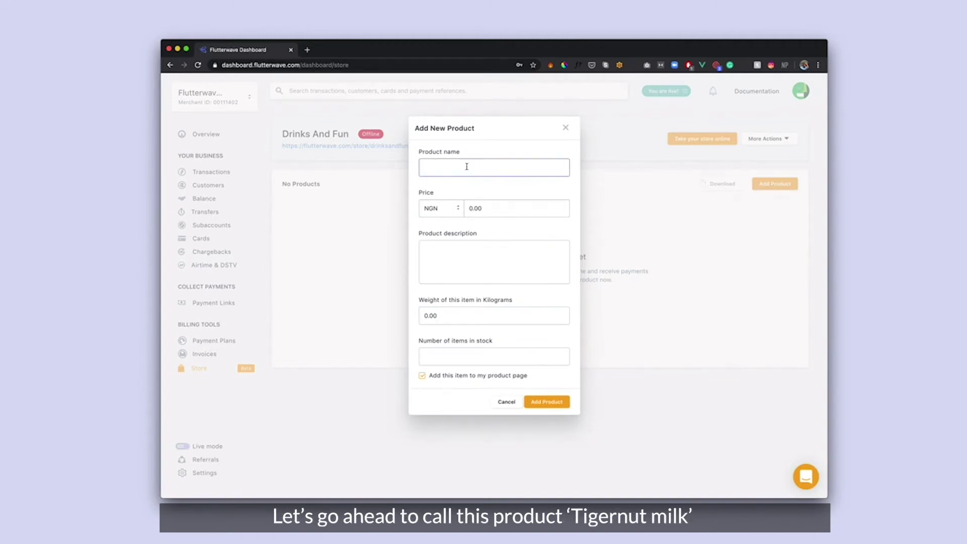
text(Tigernut Milk)
click(496, 212)
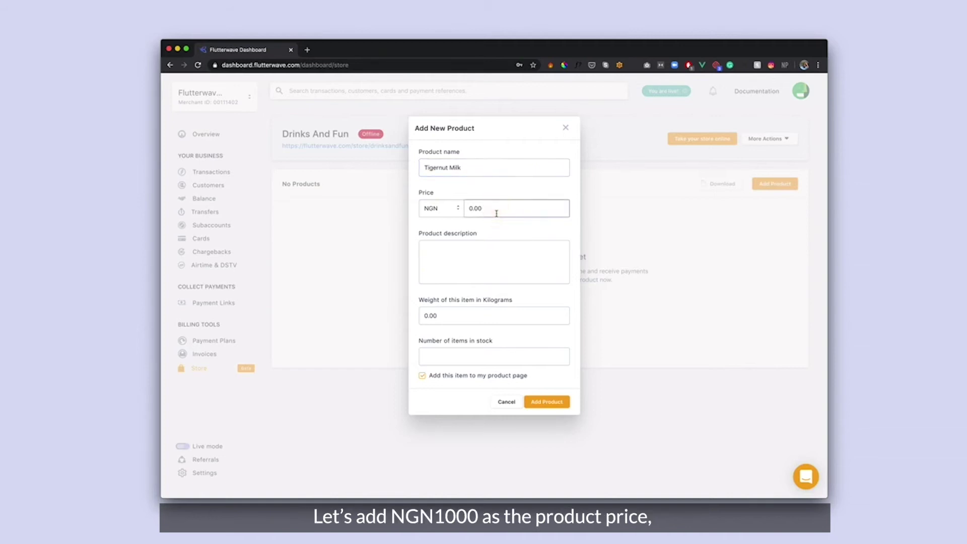
text(1000)
click(491, 250)
text(Milk)
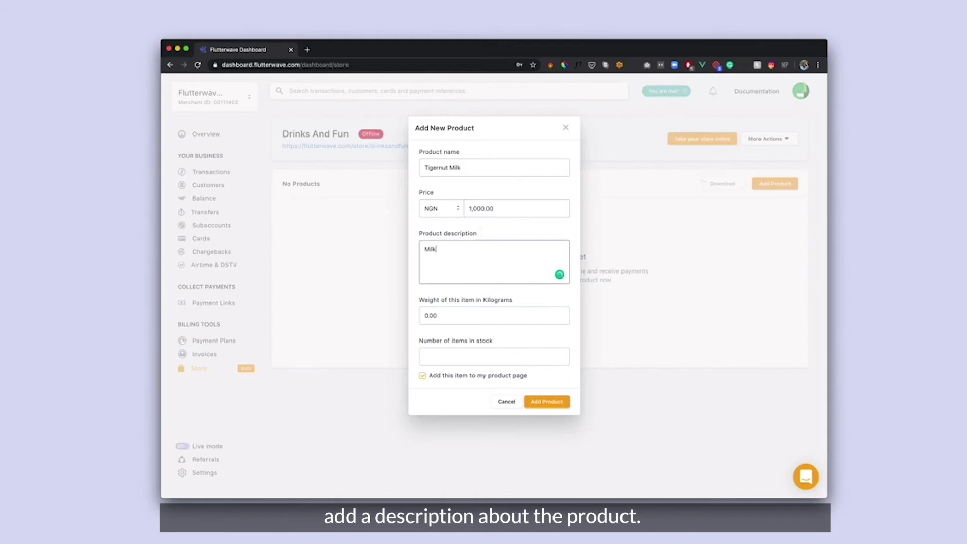
text( that;s made from tigernut)
click(445, 249)
click(447, 276)
click(512, 250)
text(s)
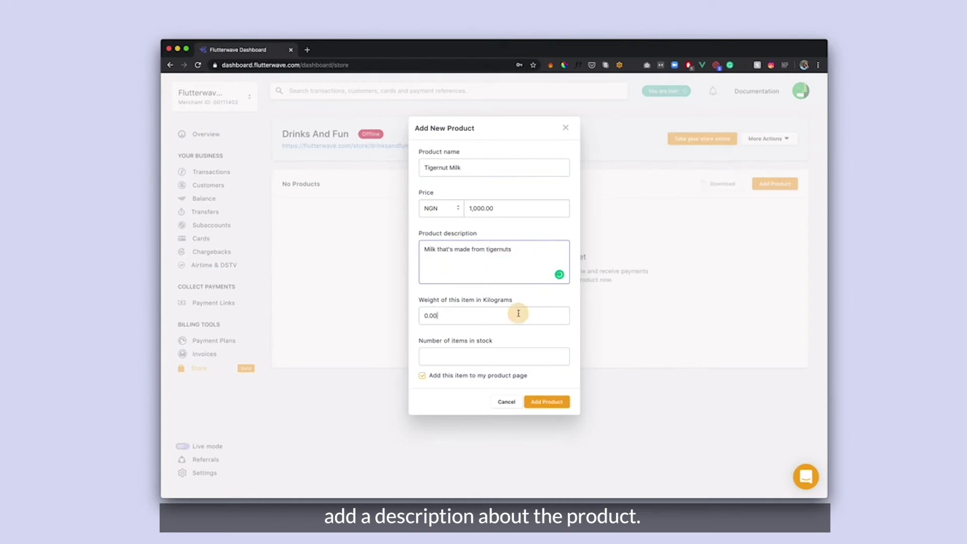
Set weight to 0.38 kg and stock to 10, then save the product
click(519, 313)
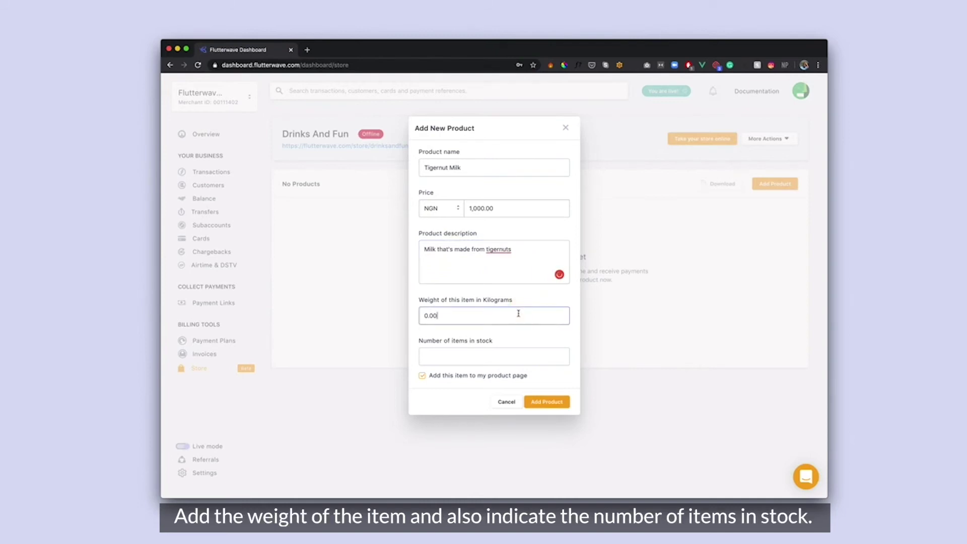
key(BackSpace)
text(38)
click(507, 356)
text(10)
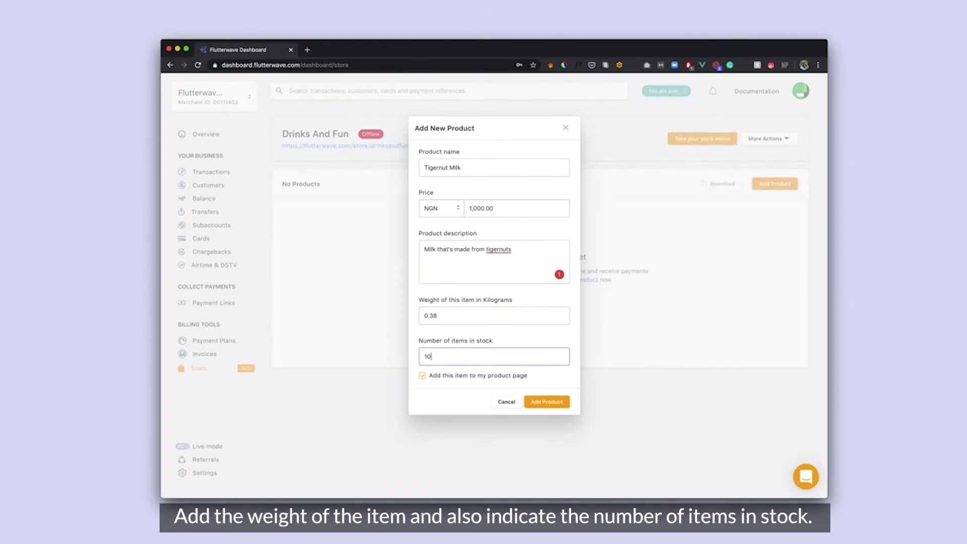
click(547, 401)
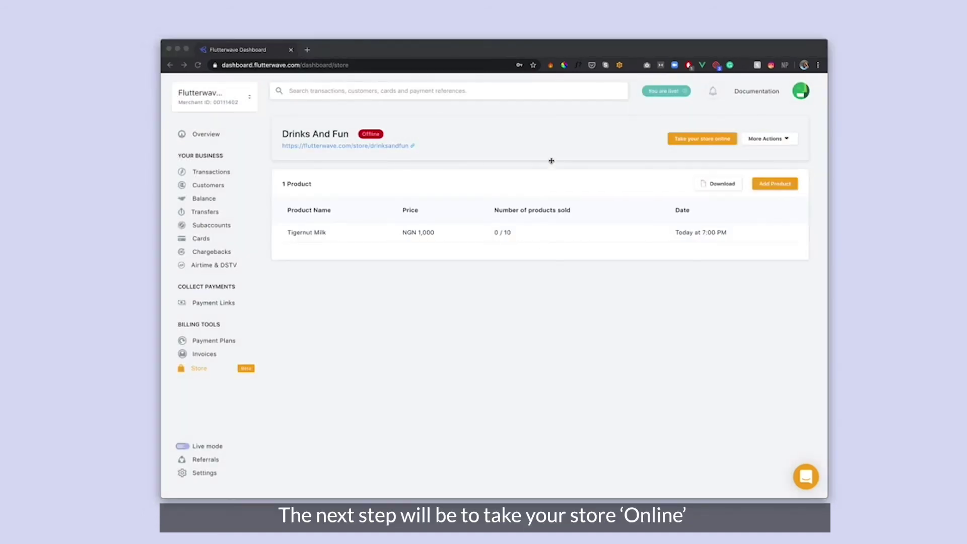
Switch the Drinks And Fun store from offline to Online
click(612, 133)
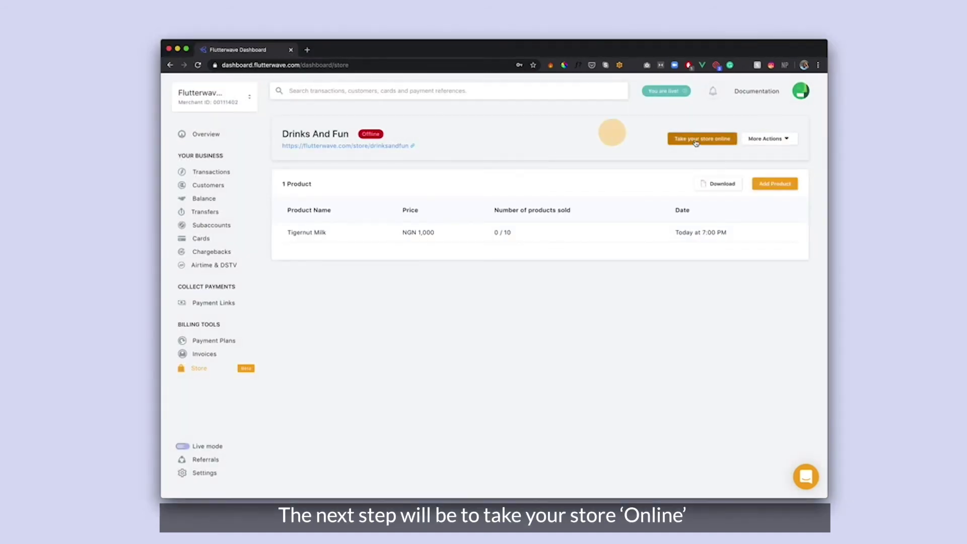
click(697, 141)
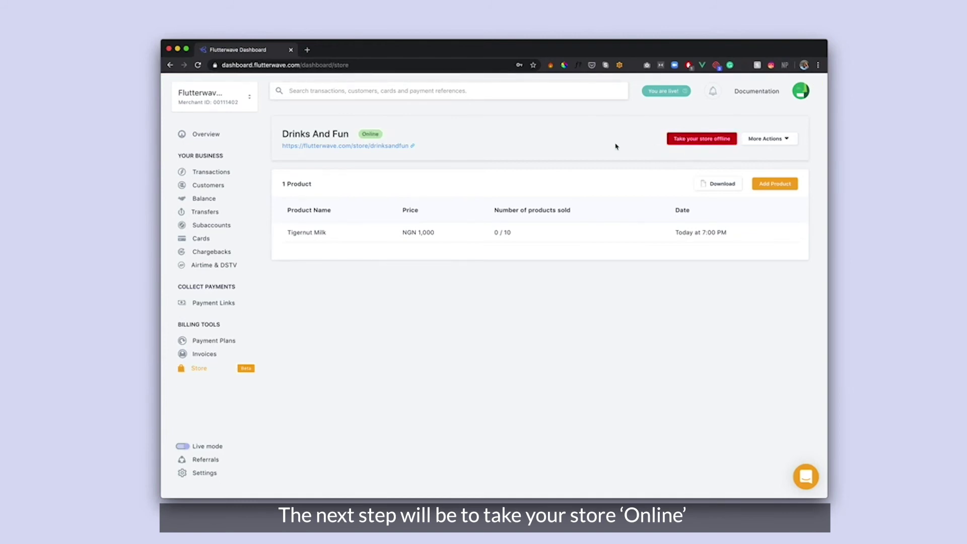
Open the live storefront, review title, description and NGN 1,000.00 price, and add one Tigernut Milk
click(363, 147)
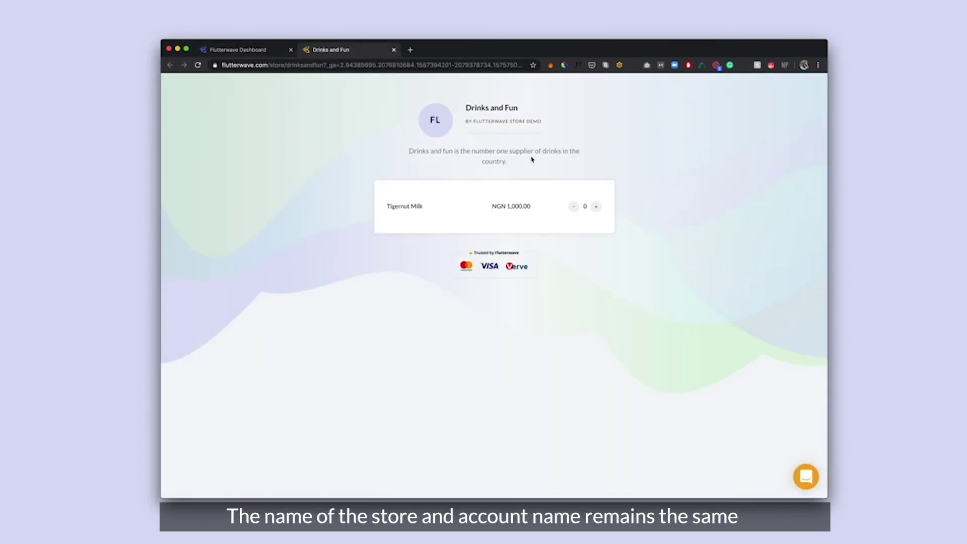
drag(468, 107, 549, 124)
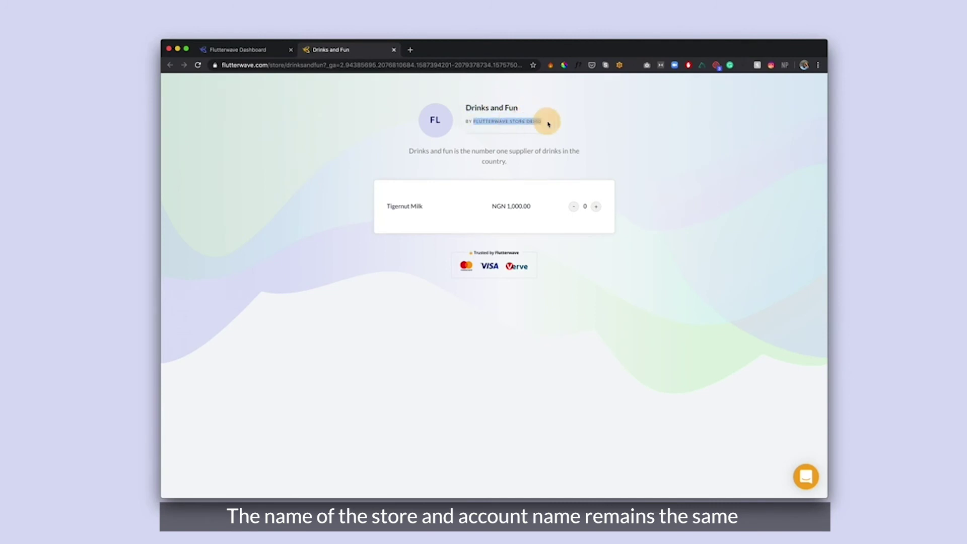
click(537, 123)
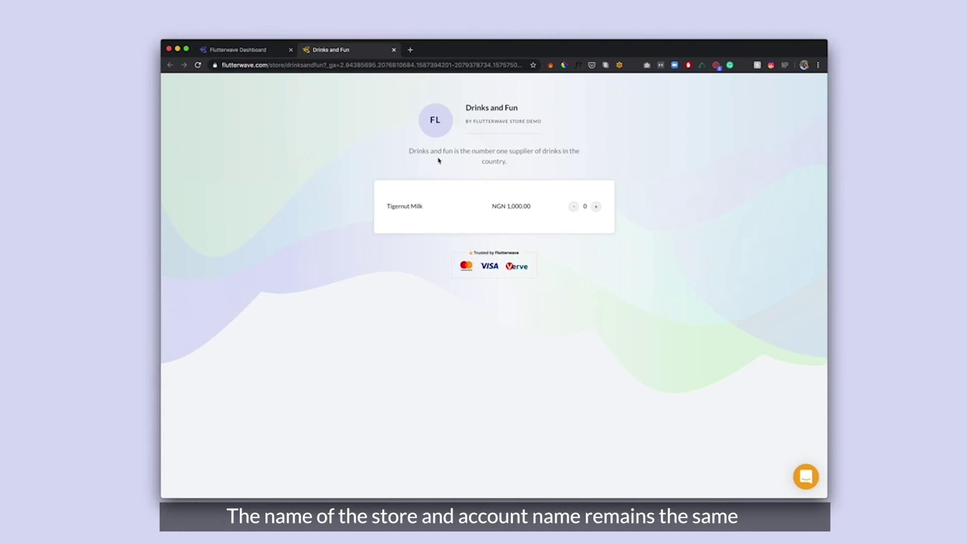
drag(411, 152, 514, 159)
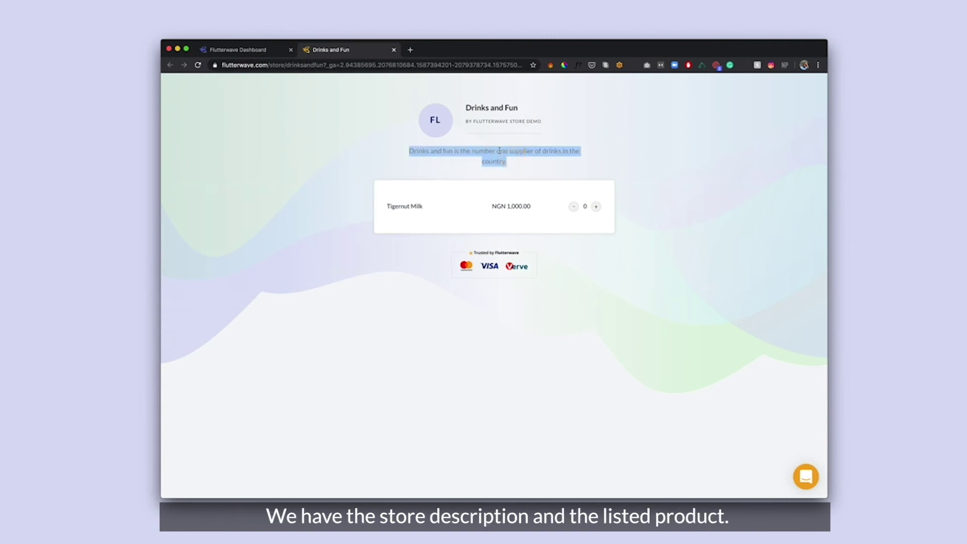
click(499, 151)
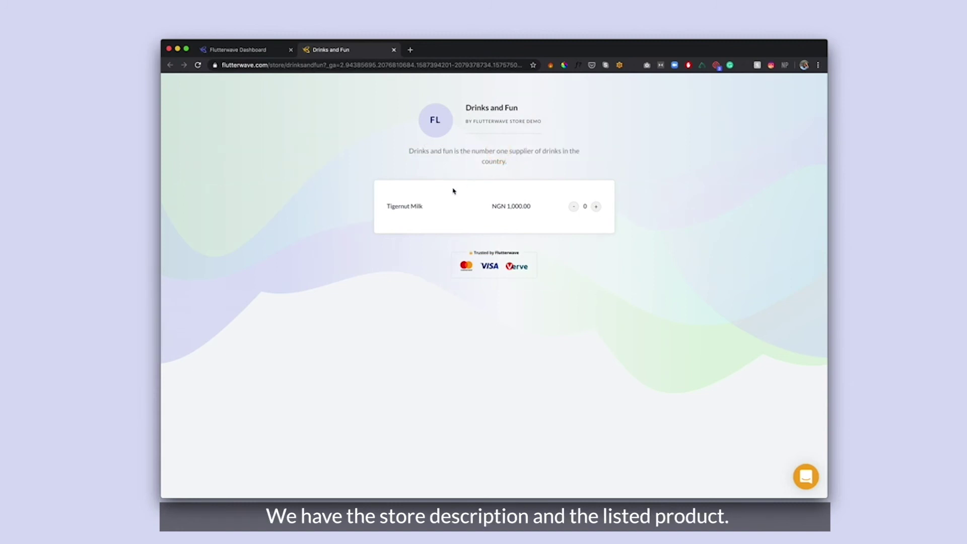
drag(460, 207, 529, 205)
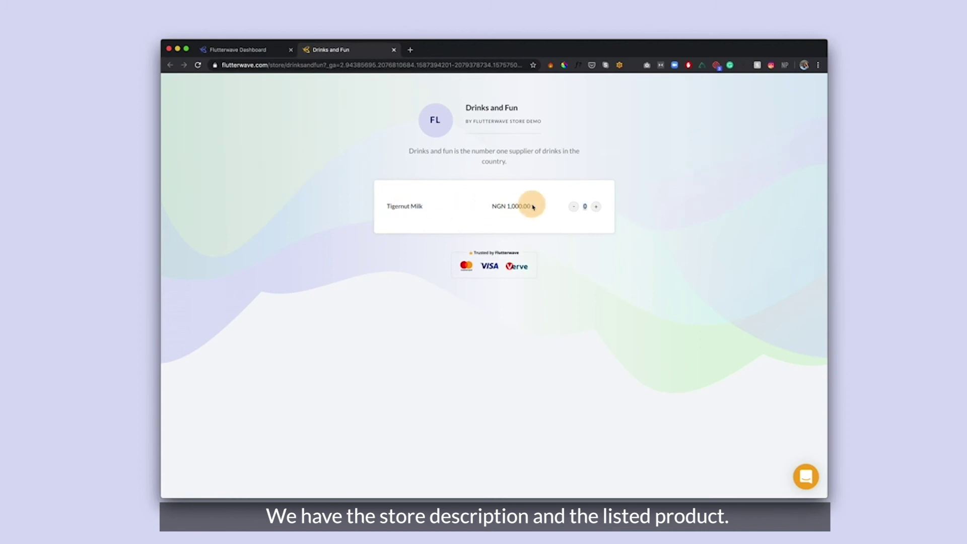
click(533, 203)
click(597, 207)
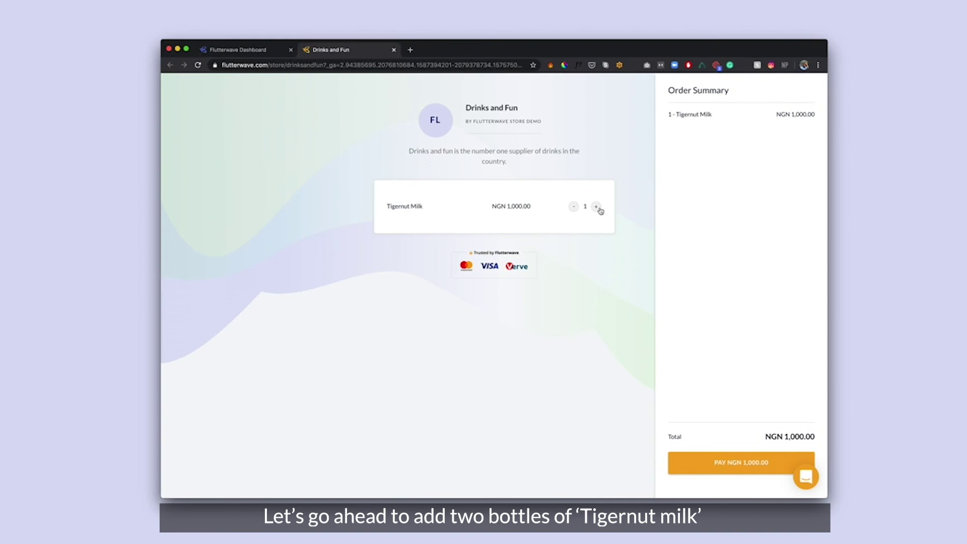
Raise Tigernut Milk to 2, autofill buyer details, enter the buyer's e-mail, and submit for payment
click(599, 209)
click(721, 462)
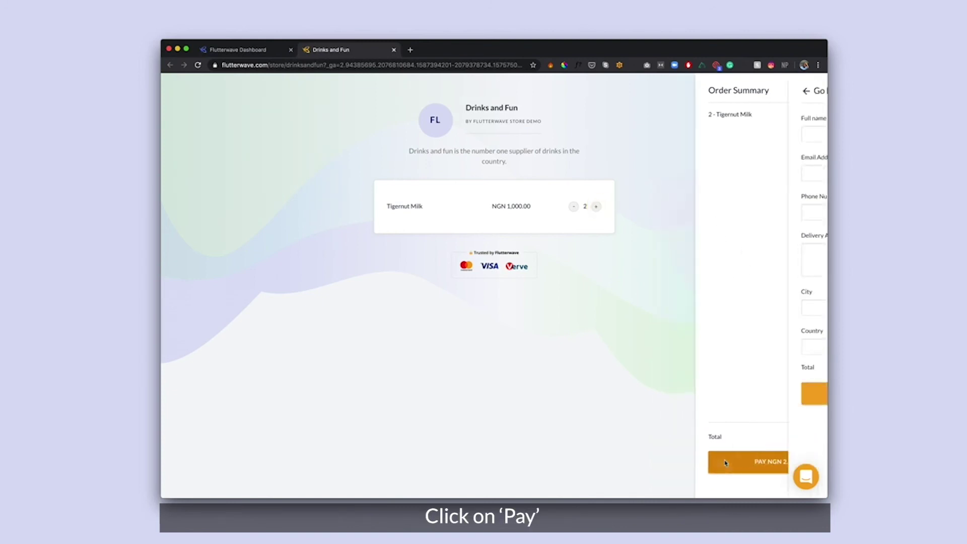
click(718, 134)
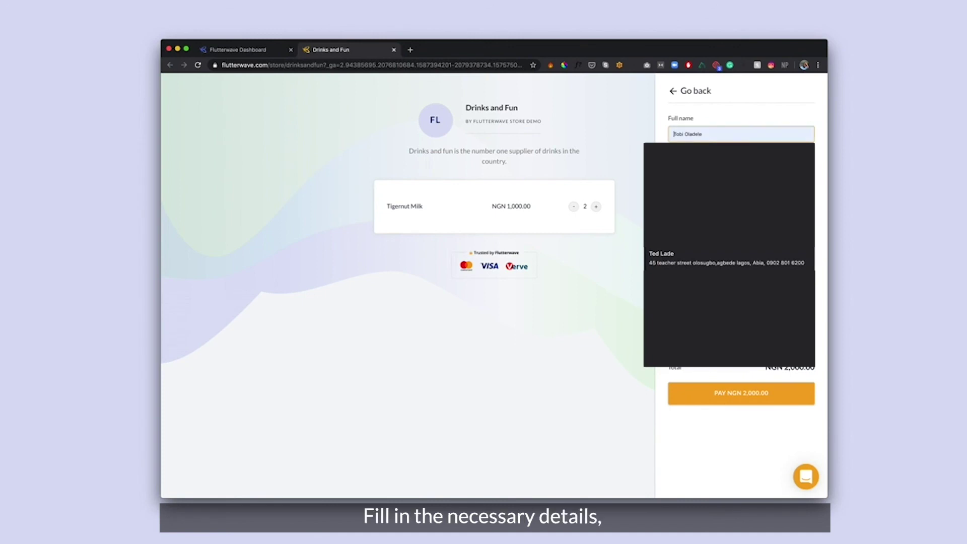
click(745, 295)
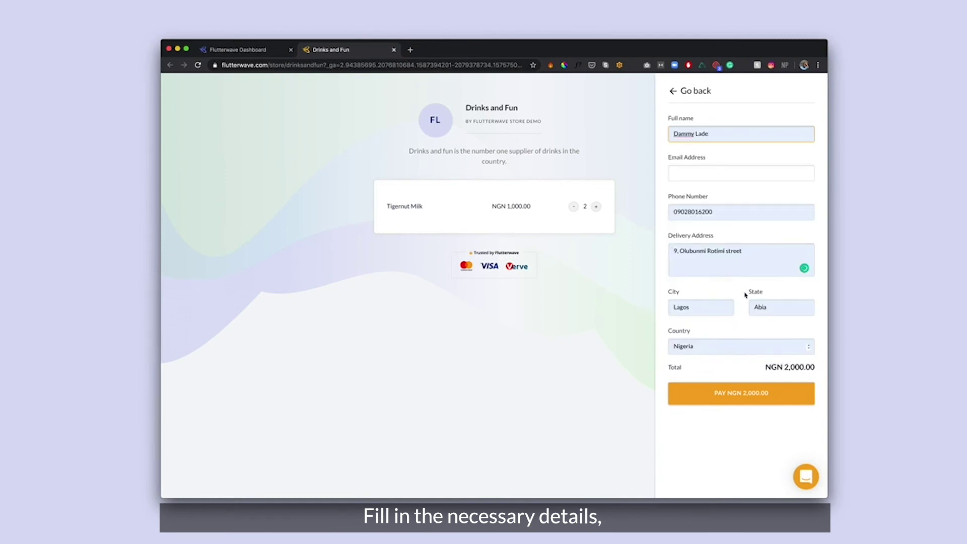
key(Tab)
click(744, 365)
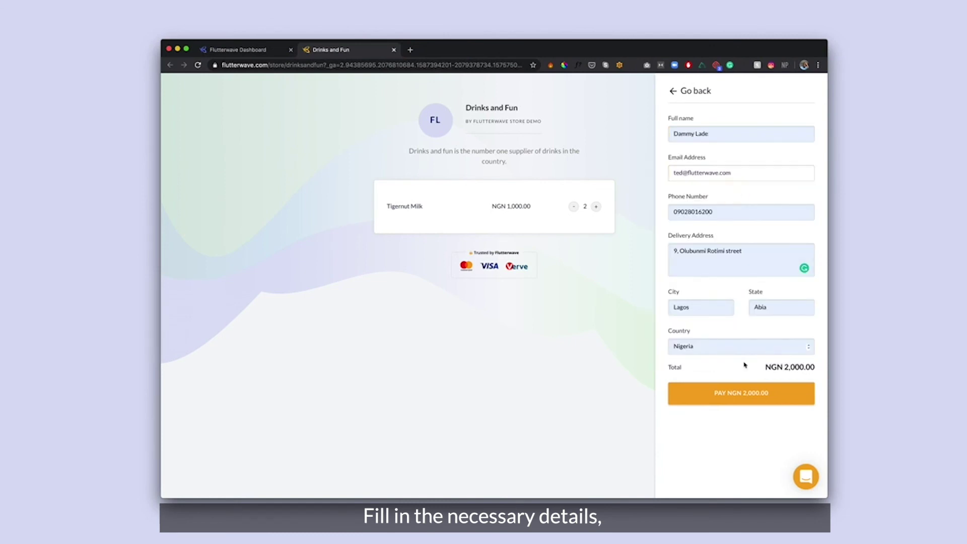
click(749, 393)
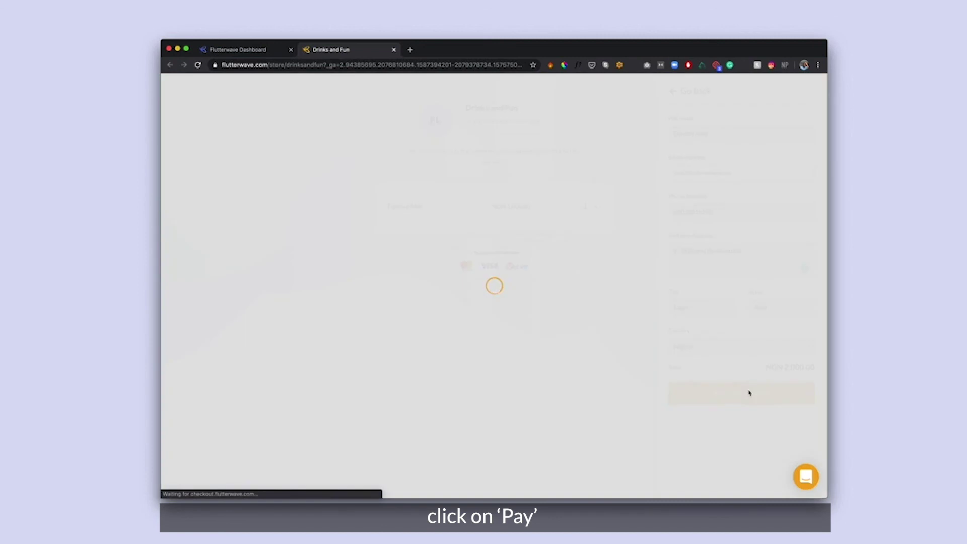